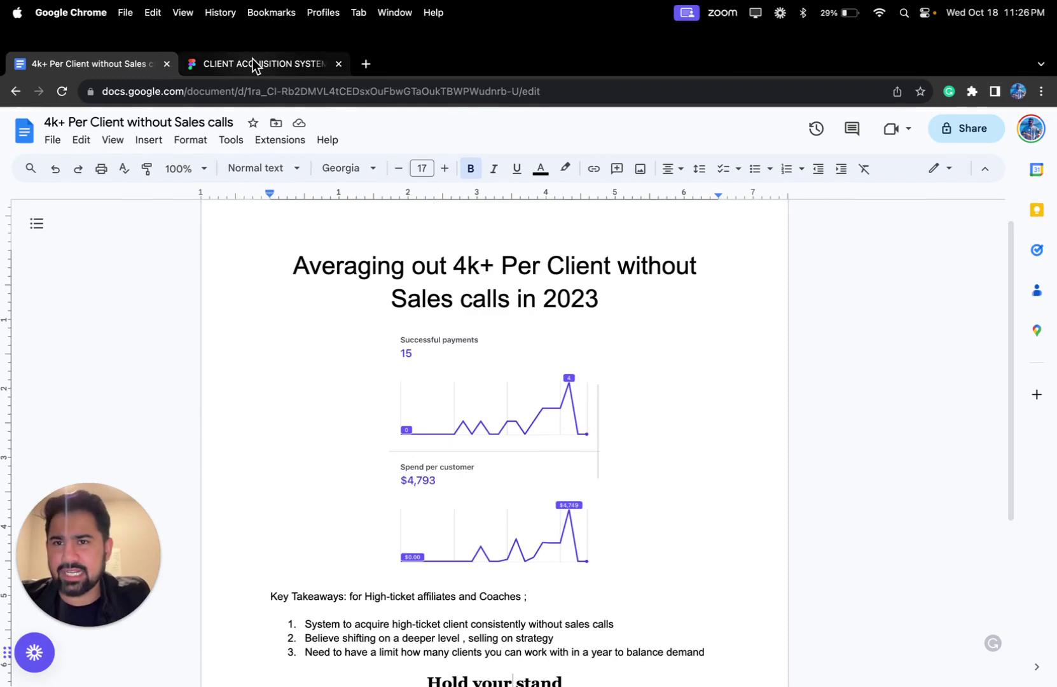
# Move between the diagram and takeaways tabs, ending on the CLIENT ACQUISITION SYSTEM FigJam board
pyautogui.click(253, 43)
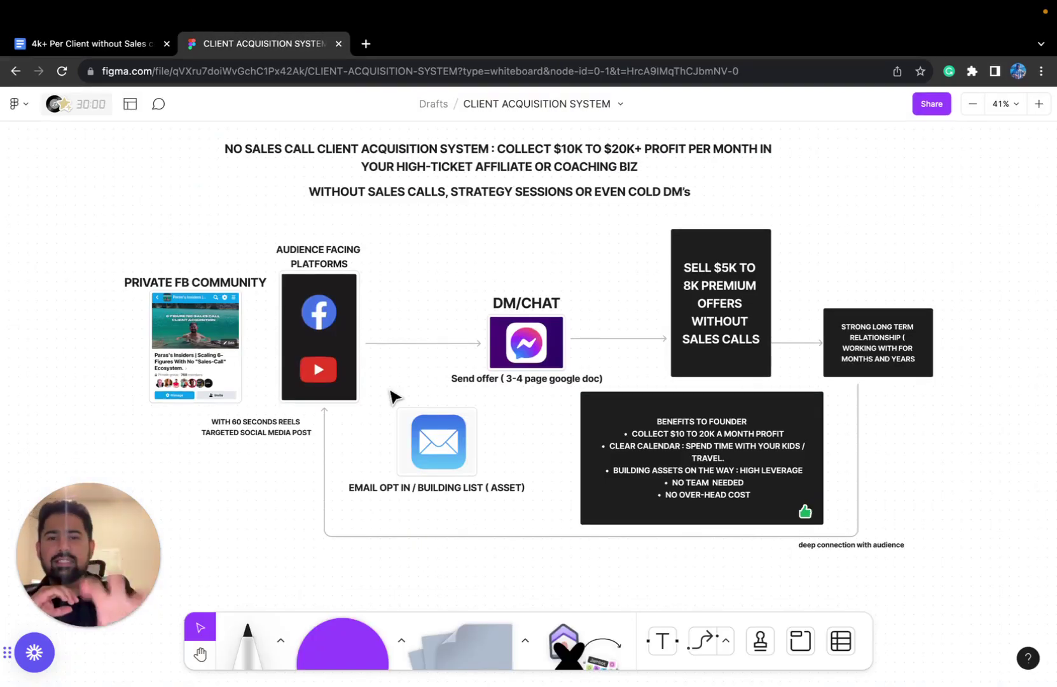
pyautogui.click(122, 43)
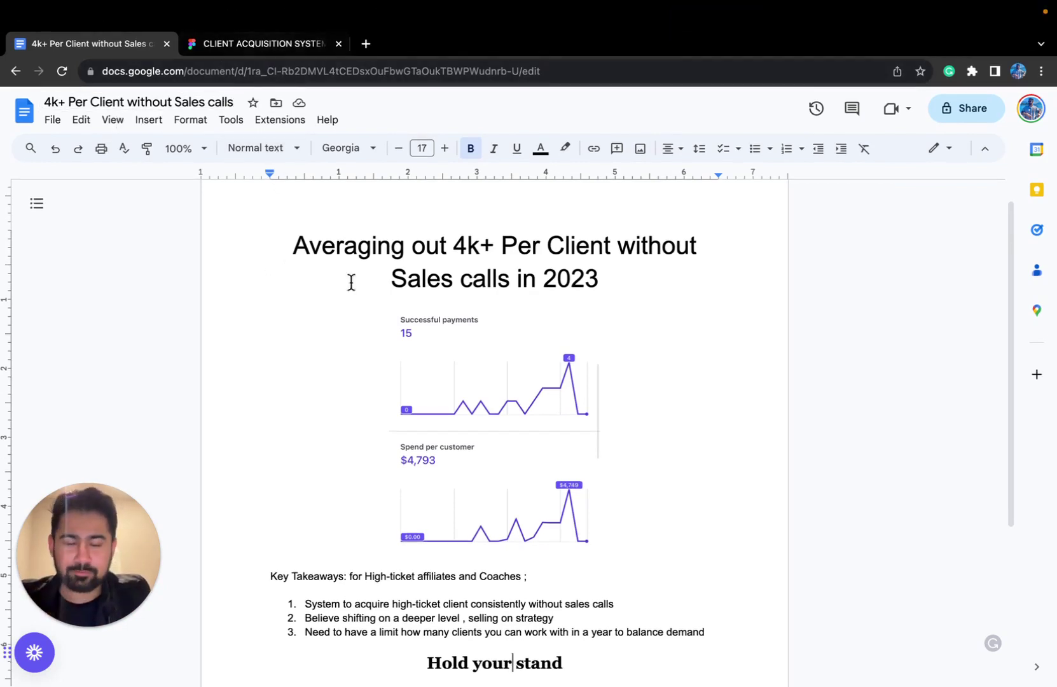
pyautogui.scroll(-1, 347, 322)
pyautogui.scroll(-1, 348, 322)
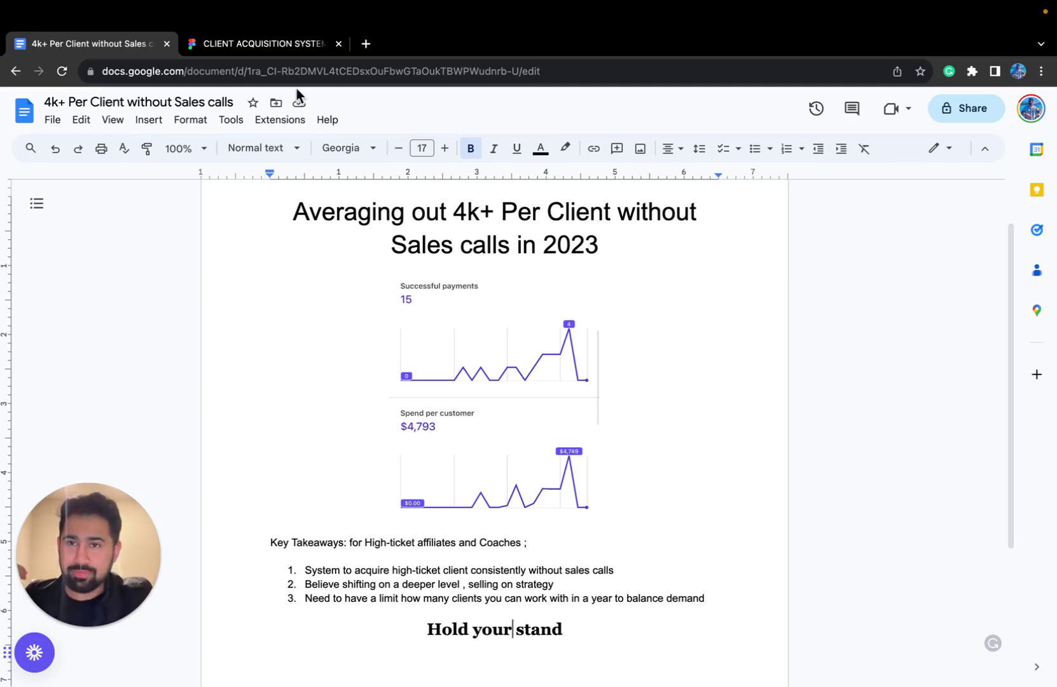
pyautogui.click(279, 49)
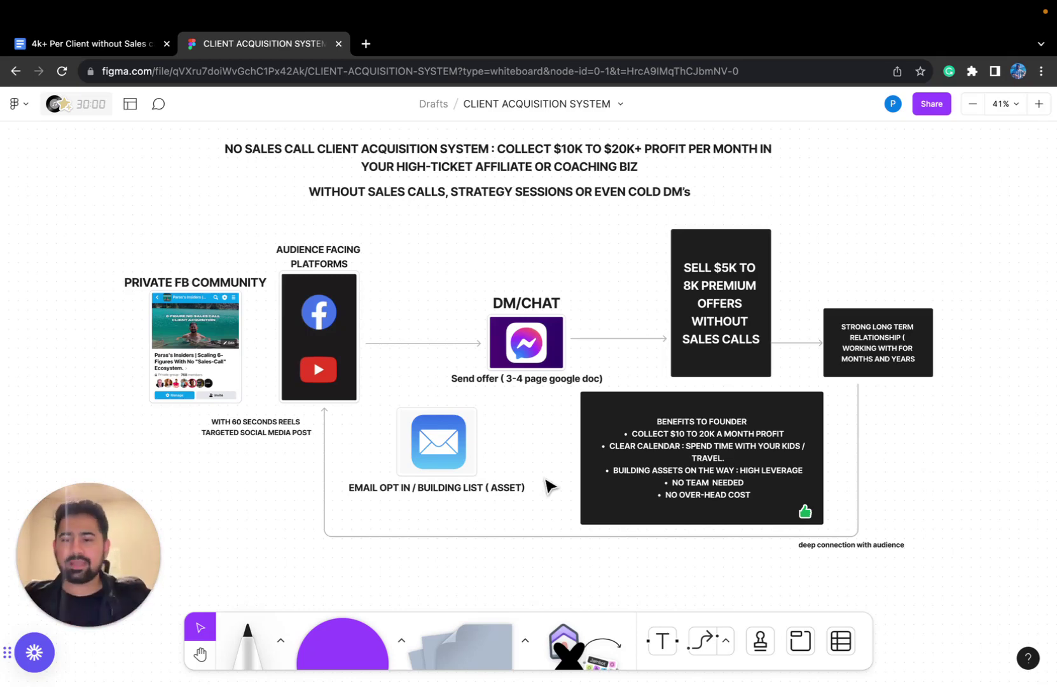
# Return to the takeaways doc and highlight the second takeaway about selling on strategy
pyautogui.hotkey('ctrl', 'shift', 'Tab')
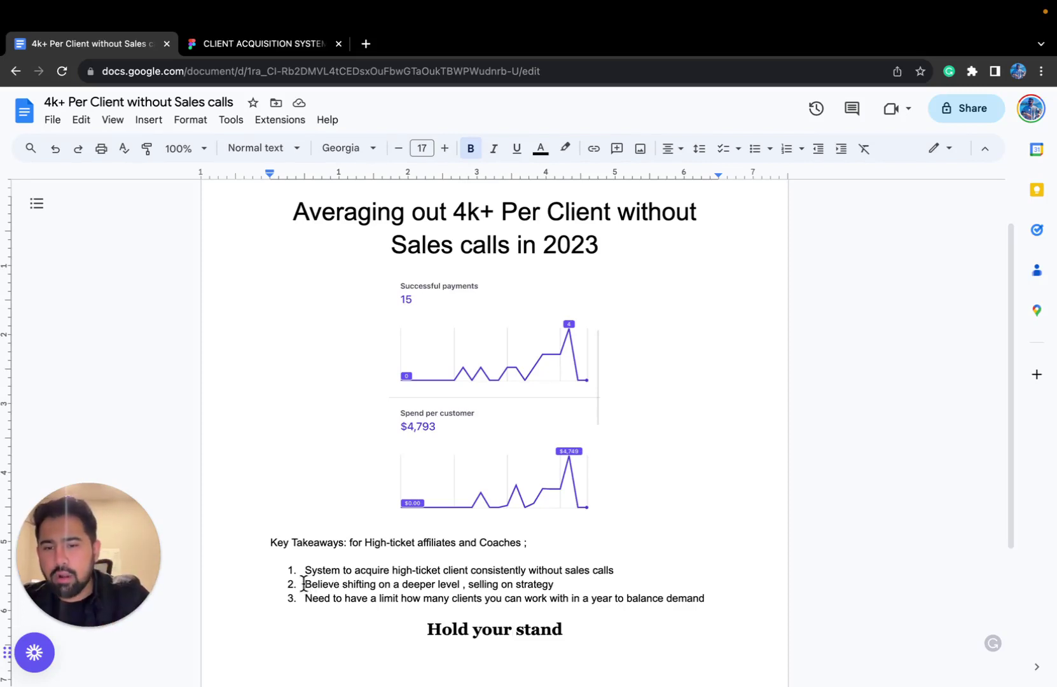
pyautogui.moveTo(302, 584); pyautogui.dragTo(558, 587)
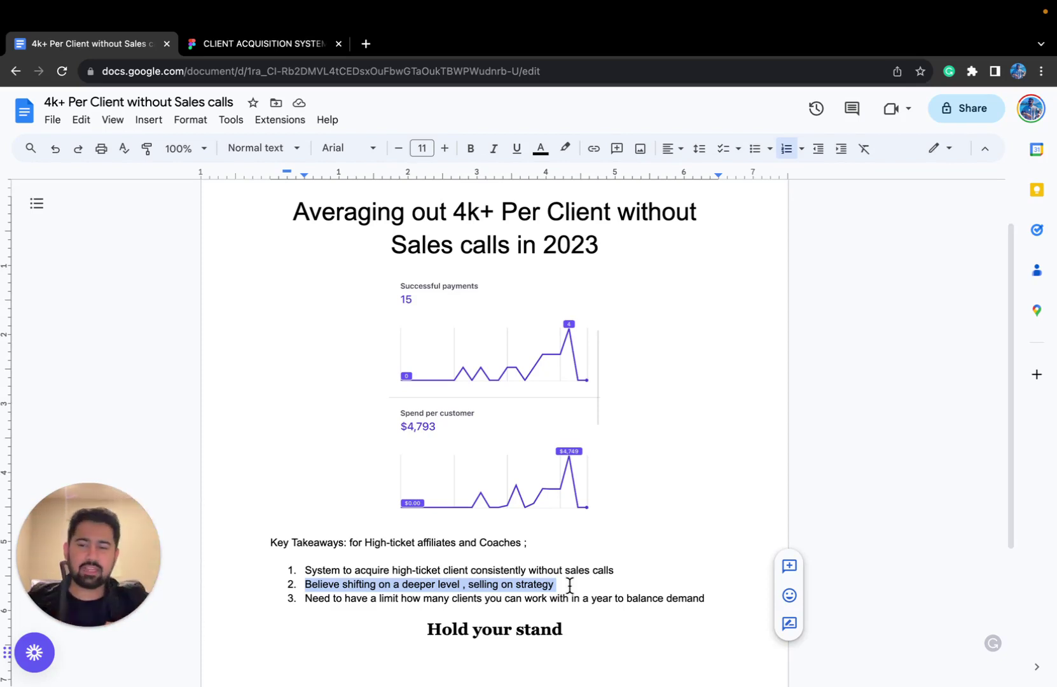
pyautogui.click(387, 602)
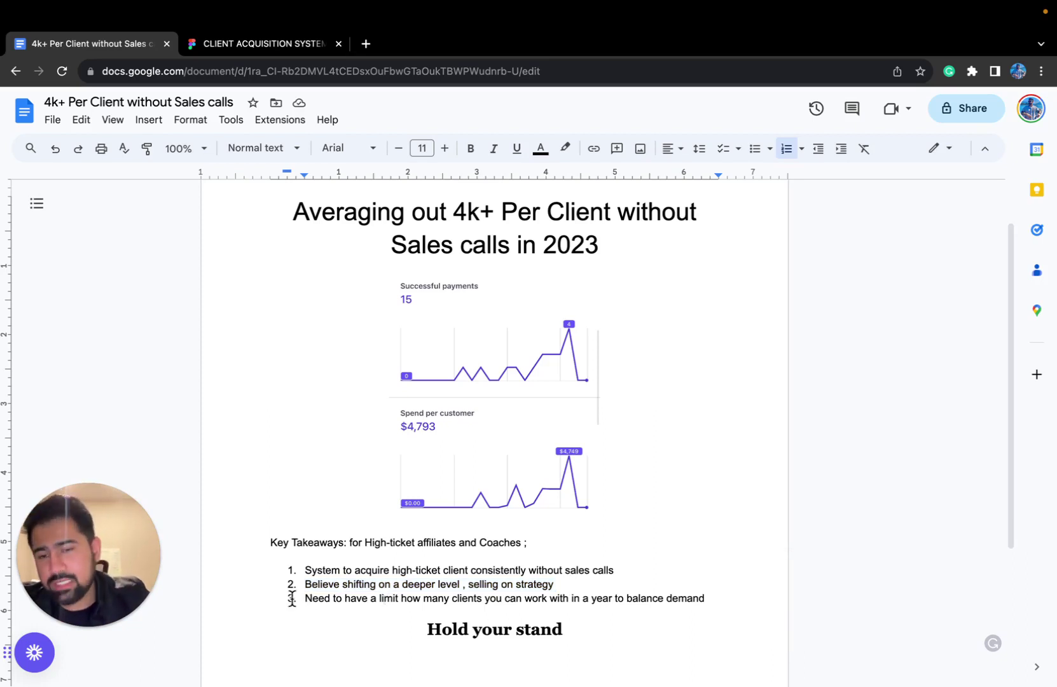
pyautogui.moveTo(303, 598); pyautogui.dragTo(703, 599)
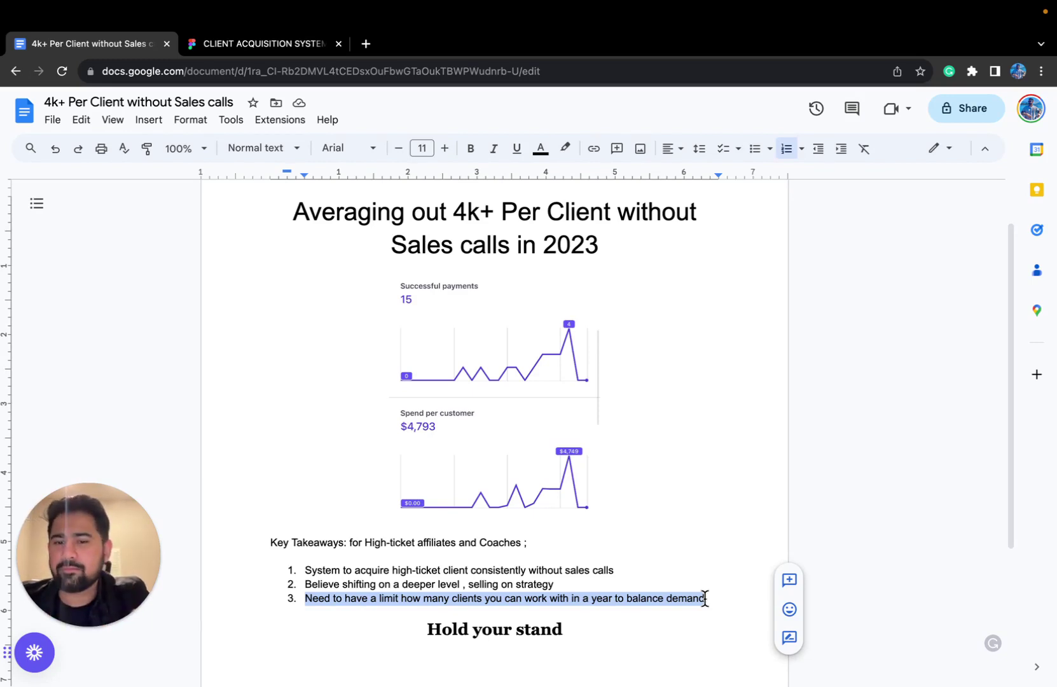
# Highlight the 'Hold your stand' heading, then switch to the CLIENT ACQUISITION SYSTEM FigJam tab
pyautogui.click(509, 646)
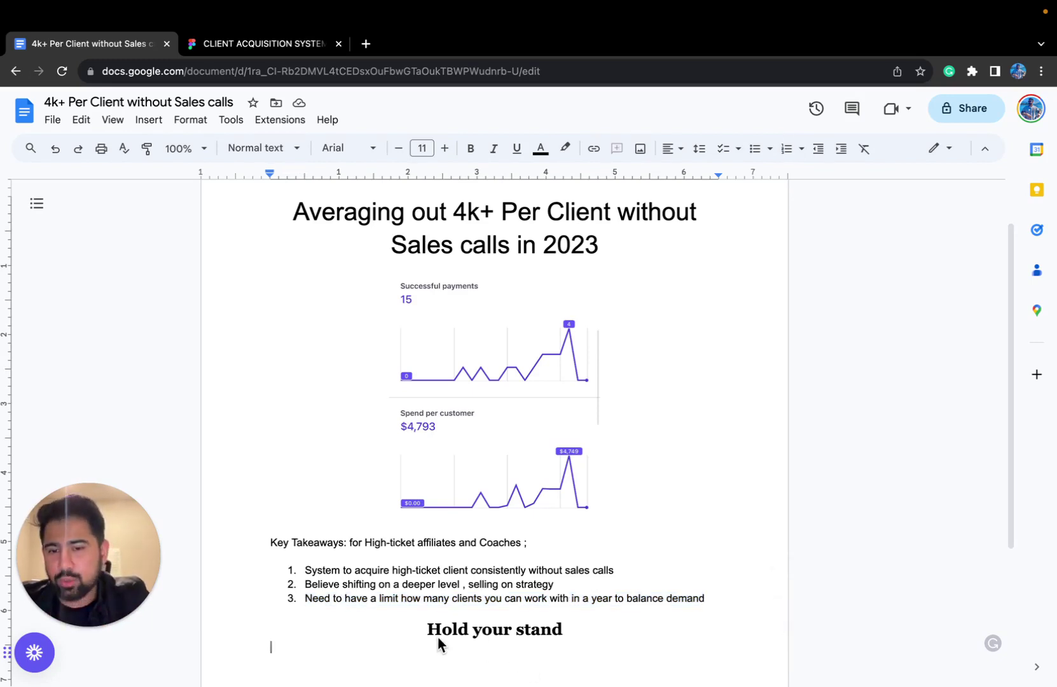
pyautogui.moveTo(425, 629); pyautogui.dragTo(577, 629)
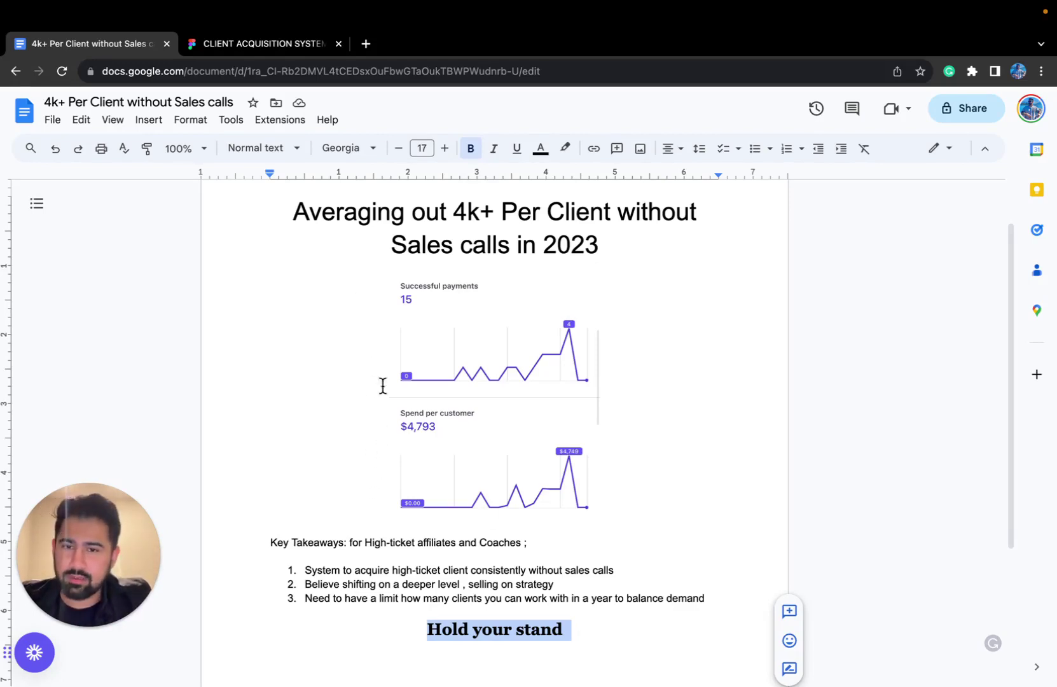
pyautogui.hotkey('ctrl', 'Tab')
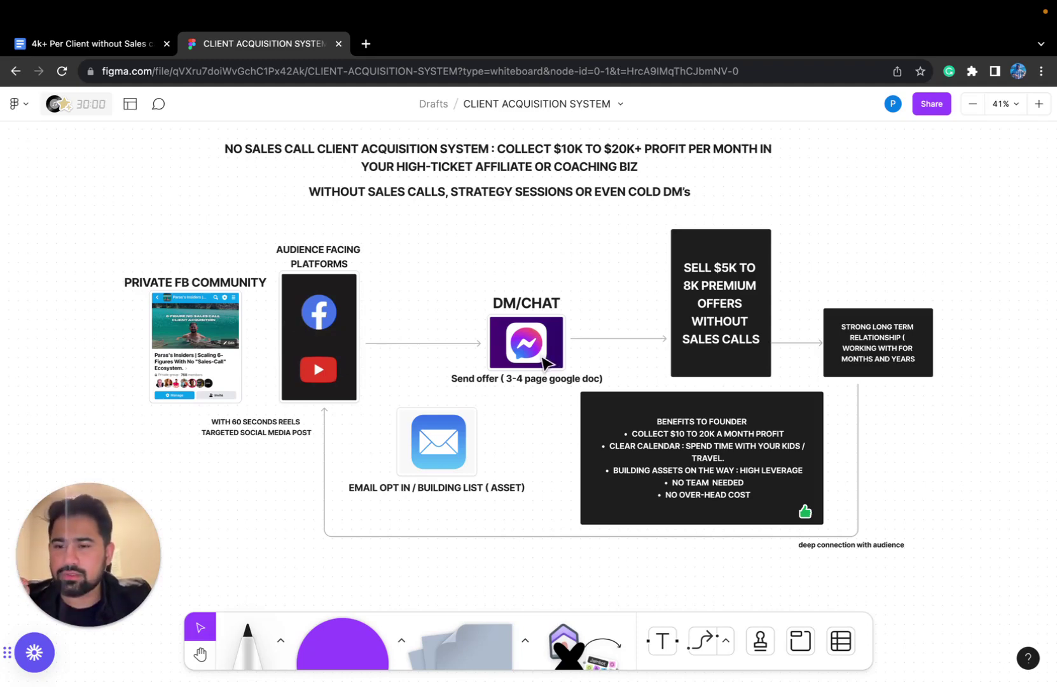
pyautogui.click(766, 272)
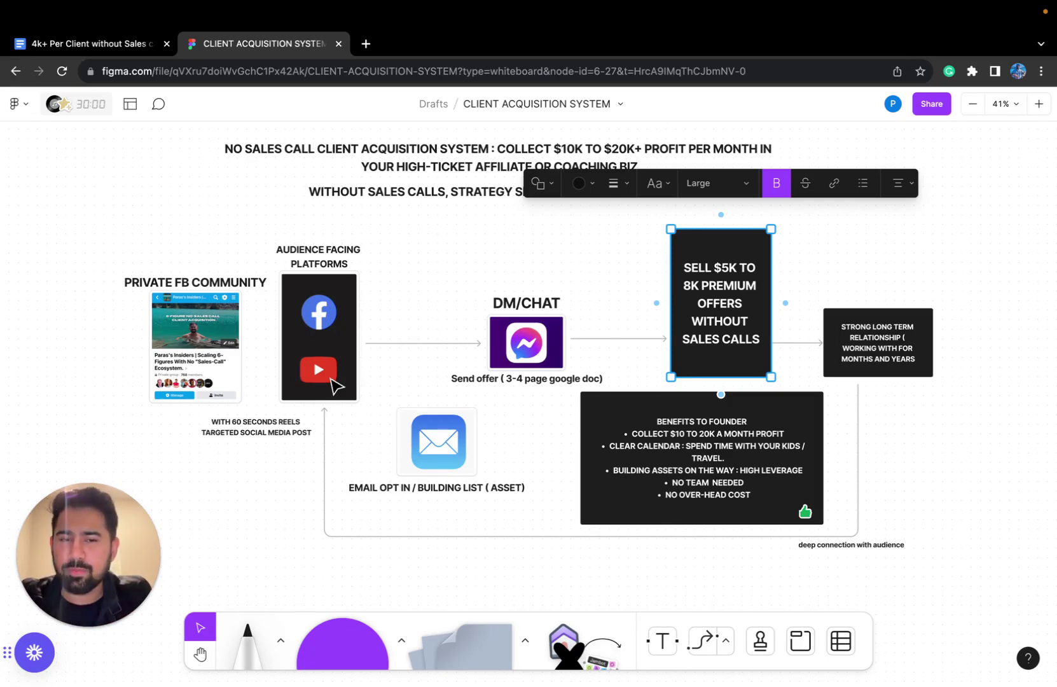
# Switch back to the '4k+ Per Client without Sales calls' Google Docs tab
pyautogui.click(71, 65)
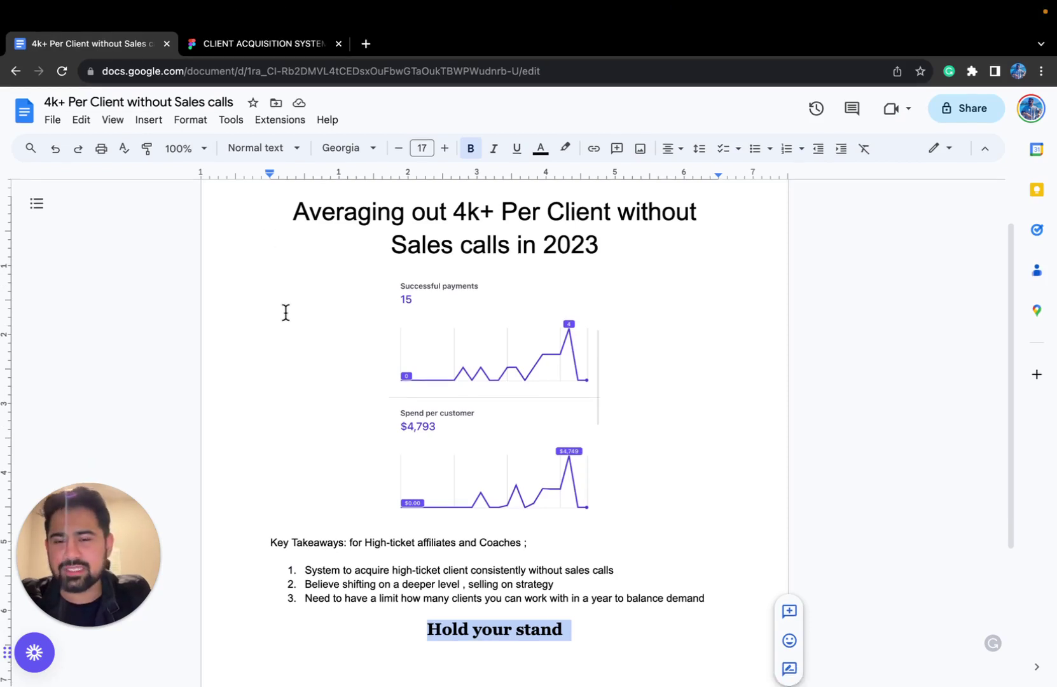